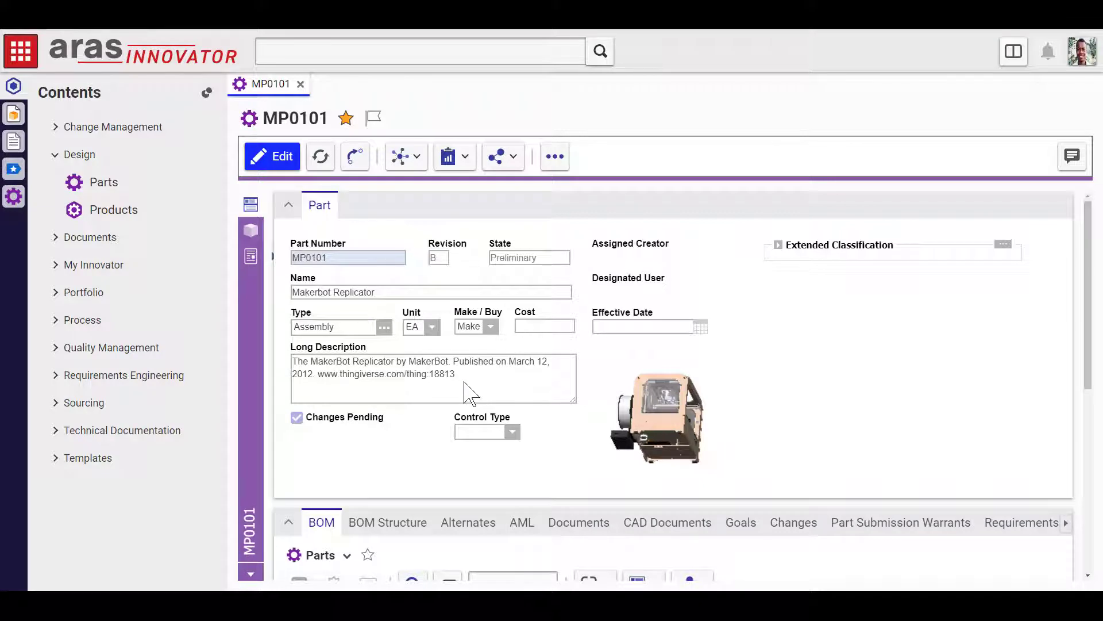
# Unpin the Contents panel, then bring it back and pin it docked beside MP0101.
pyautogui.click(206, 93)
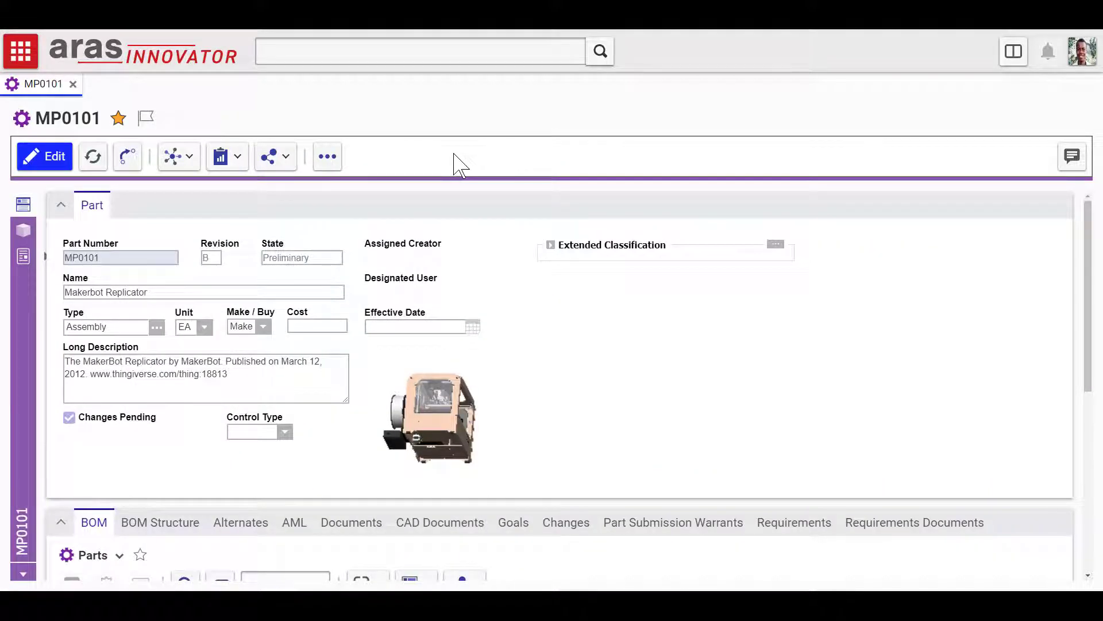
pyautogui.click(30, 55)
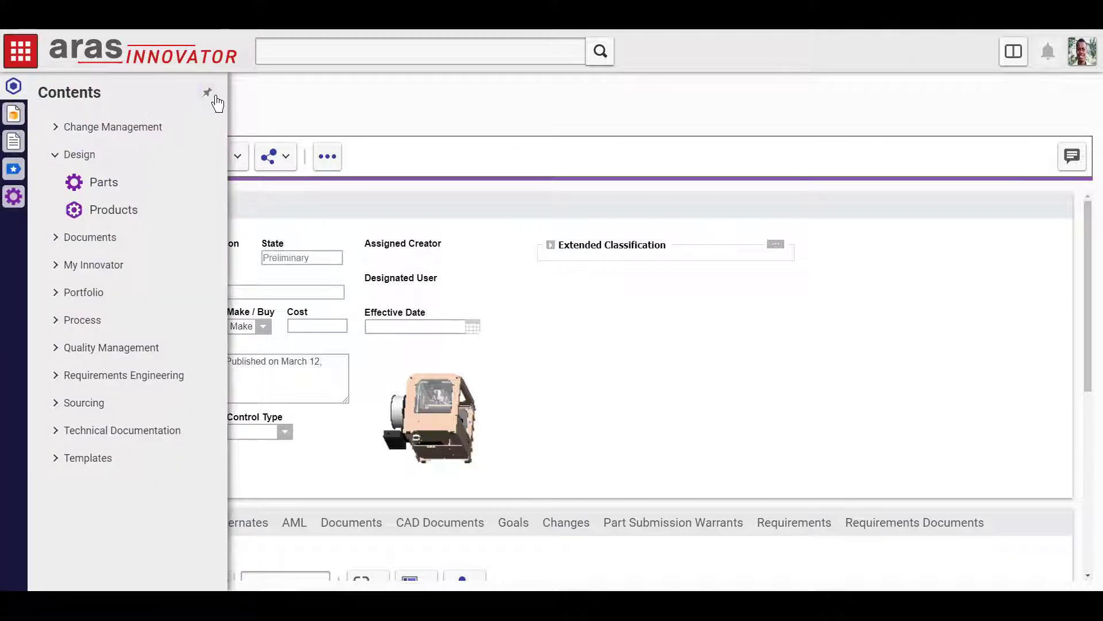
pyautogui.click(214, 96)
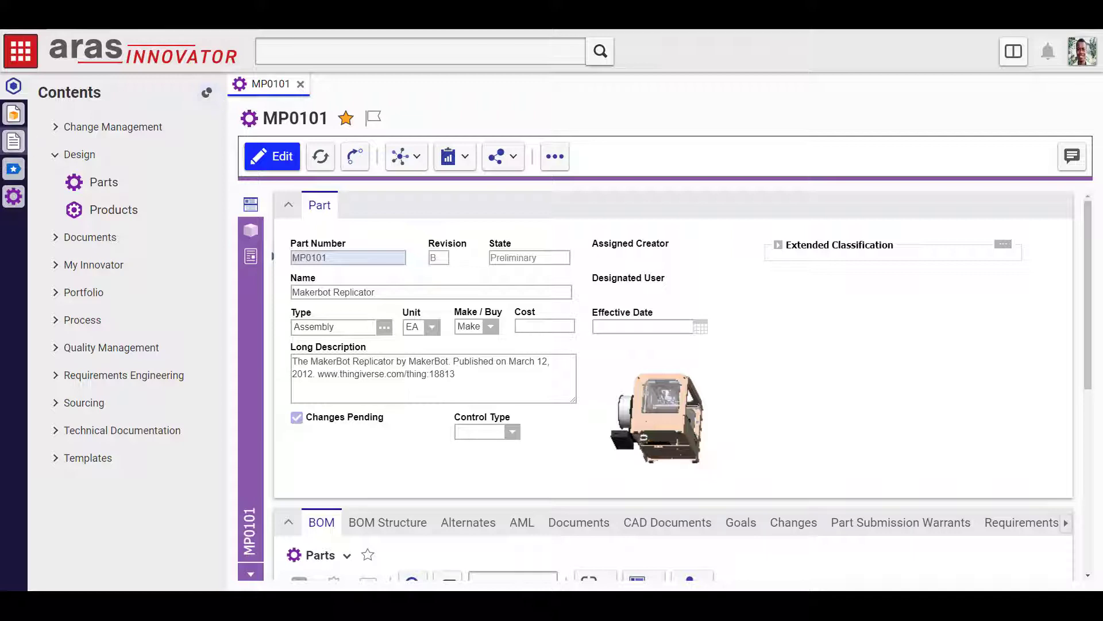
# Run a new Parts search and place its tab relative to MP0101.
pyautogui.rightClick(115, 187)
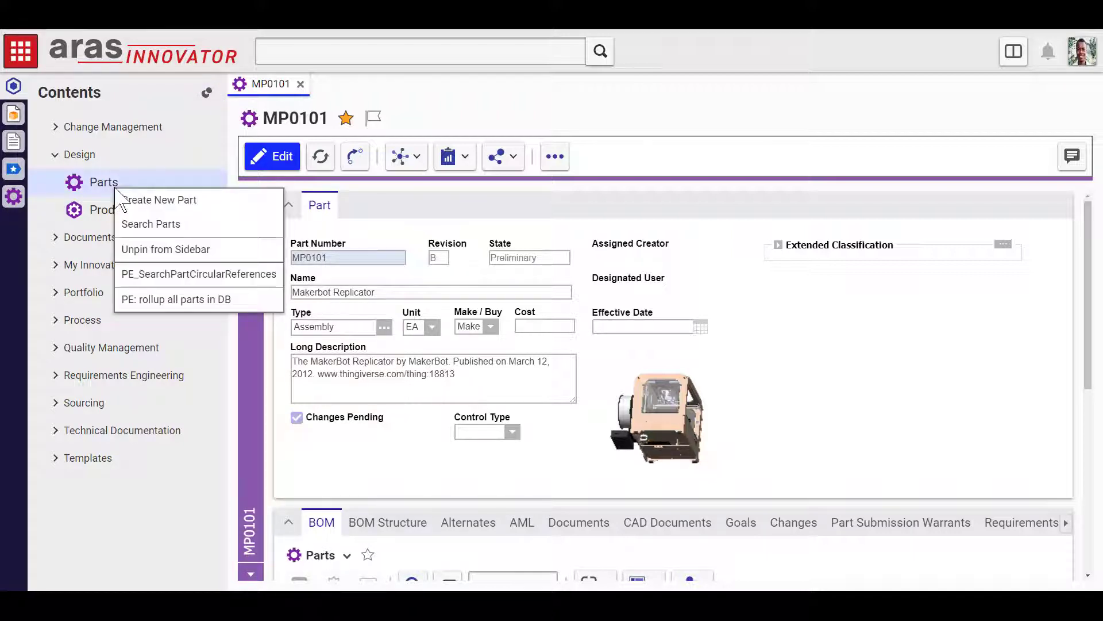
pyautogui.click(133, 227)
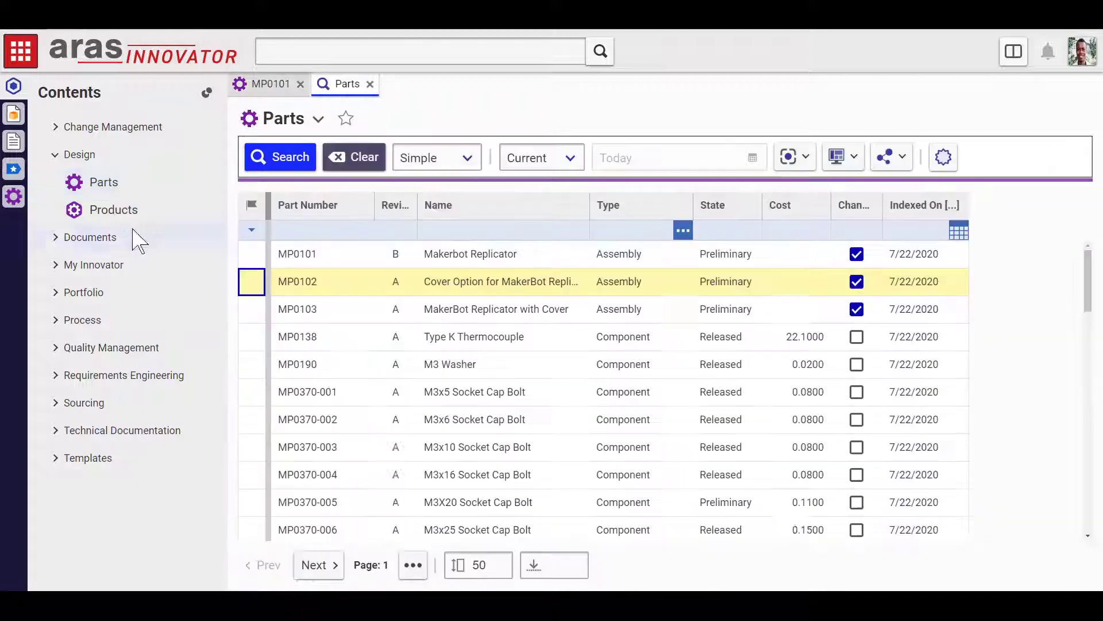
pyautogui.moveTo(343, 92); pyautogui.dragTo(259, 83)
pyautogui.click(330, 93)
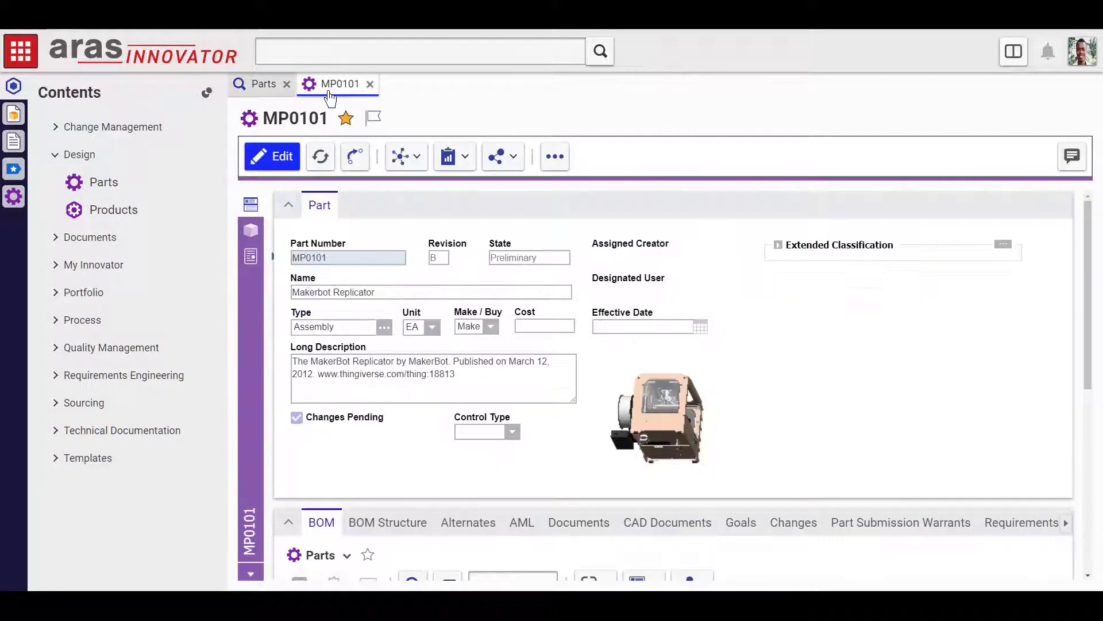
pyautogui.click(257, 86)
# Open MP0102 from the results and order tabs MP0101, MP0102, Parts.
pyautogui.rightClick(430, 296)
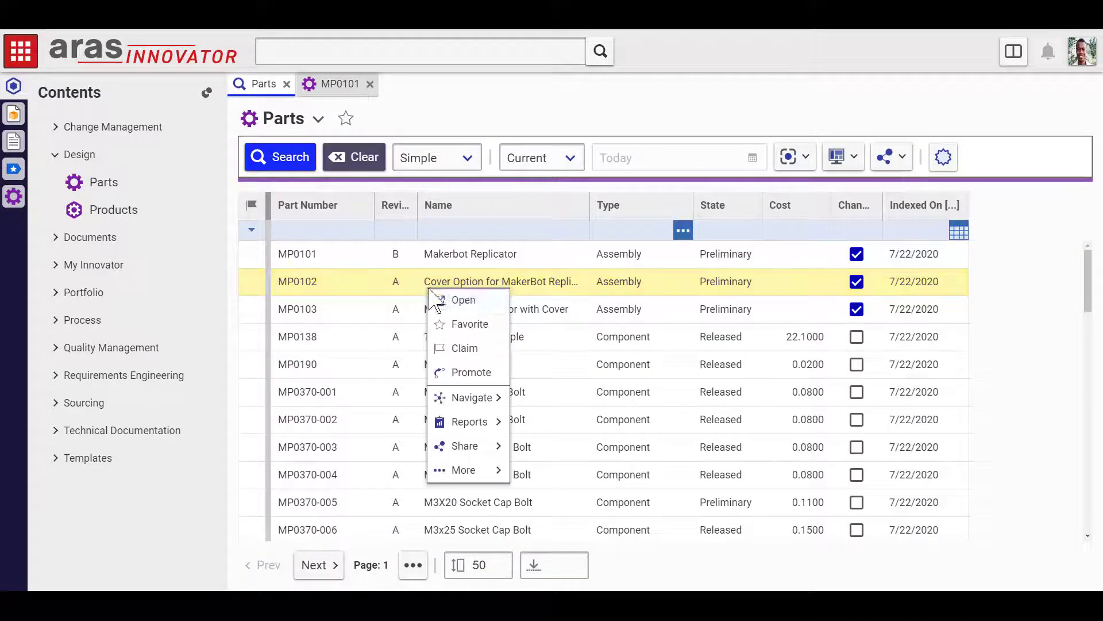
pyautogui.click(453, 306)
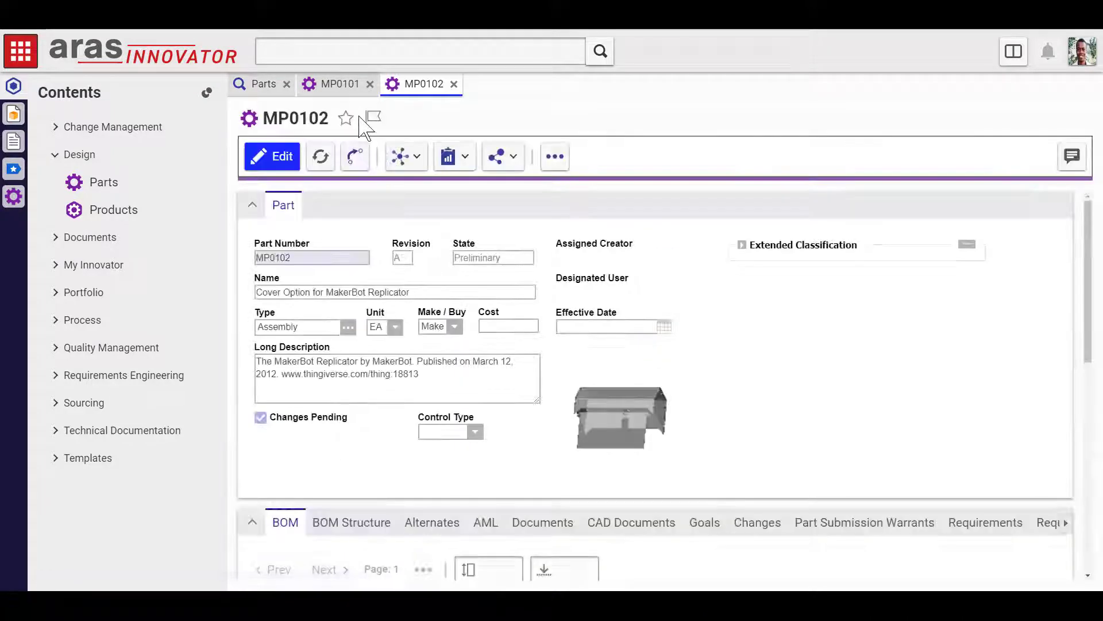
pyautogui.moveTo(339, 84); pyautogui.dragTo(269, 84)
pyautogui.moveTo(397, 86); pyautogui.dragTo(352, 84)
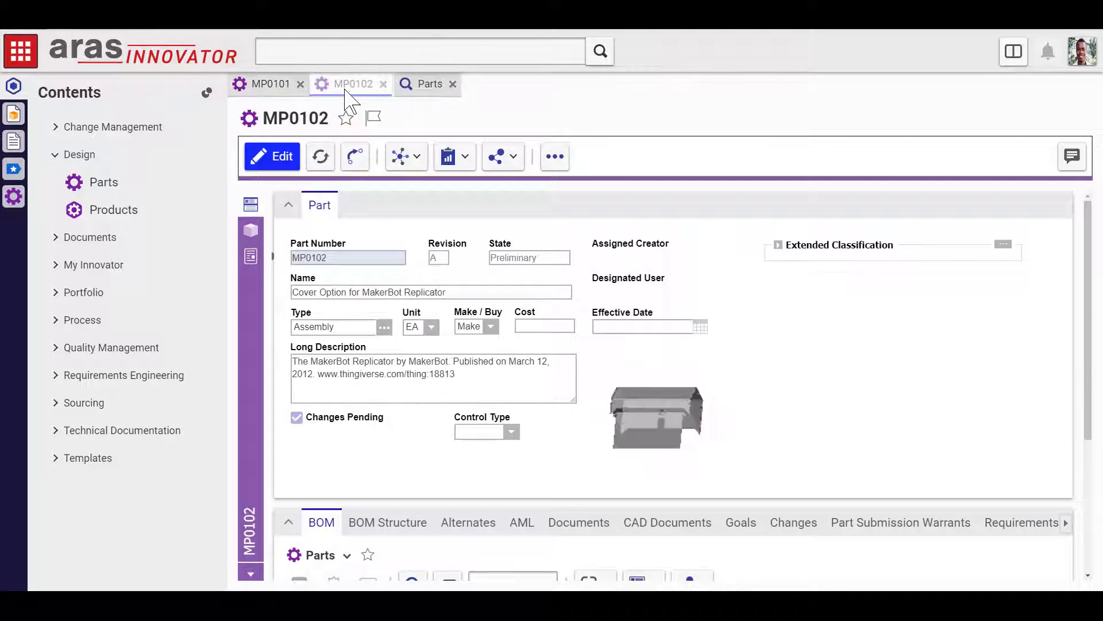
# Open MP0103 from the search results and place its tab before Parts.
pyautogui.click(428, 86)
pyautogui.rightClick(444, 309)
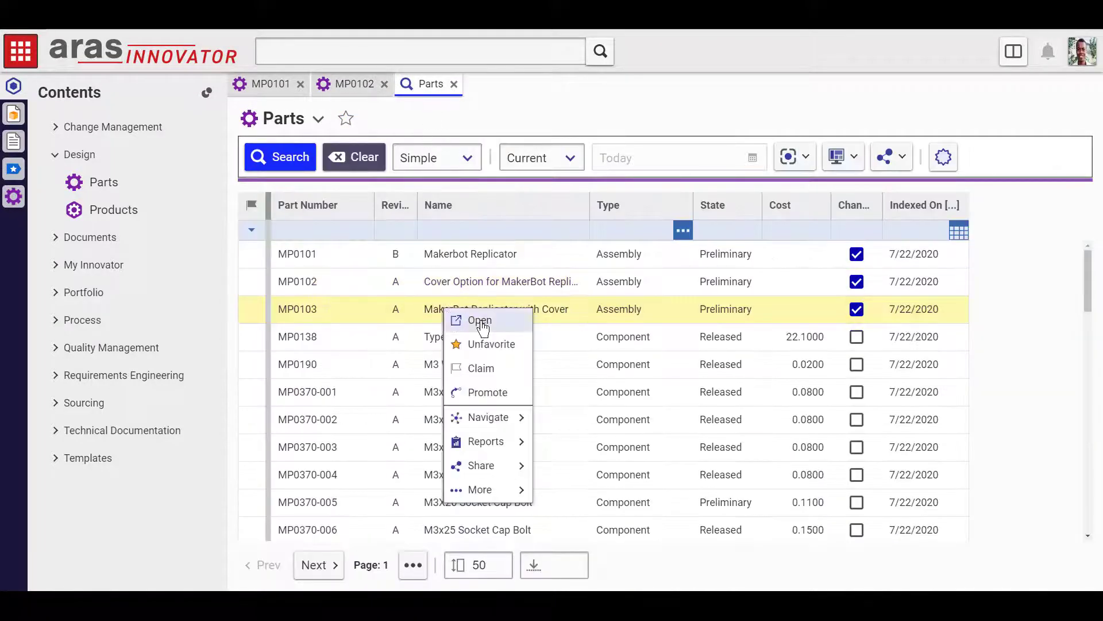
pyautogui.click(463, 320)
pyautogui.moveTo(477, 92); pyautogui.dragTo(435, 102)
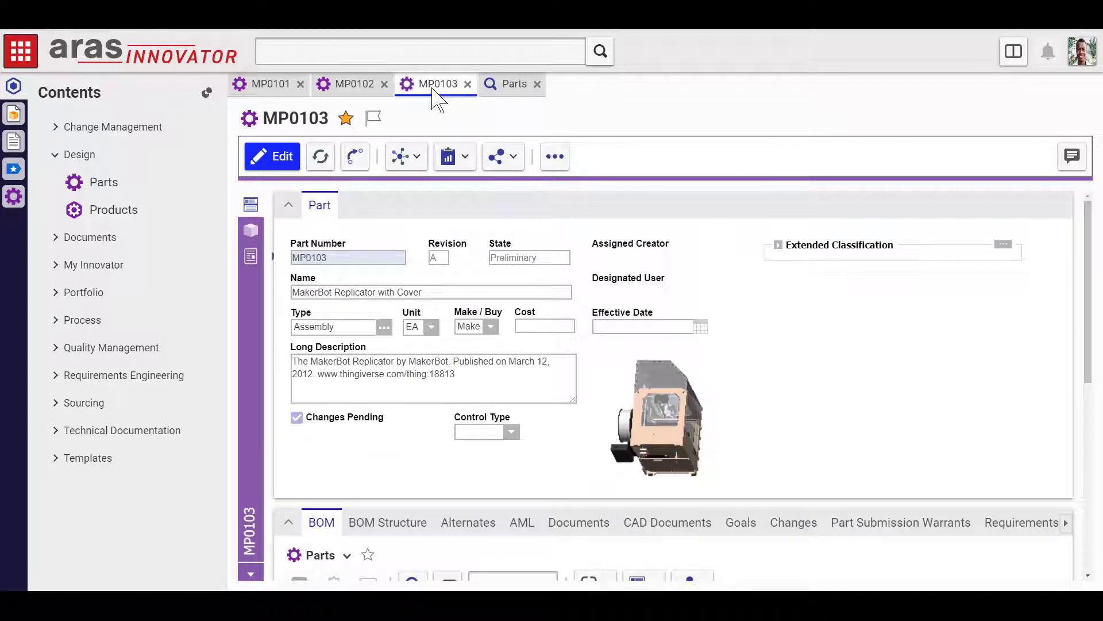
# Split the workspace into two side-by-side panes with MP0101 on the left.
pyautogui.click(524, 86)
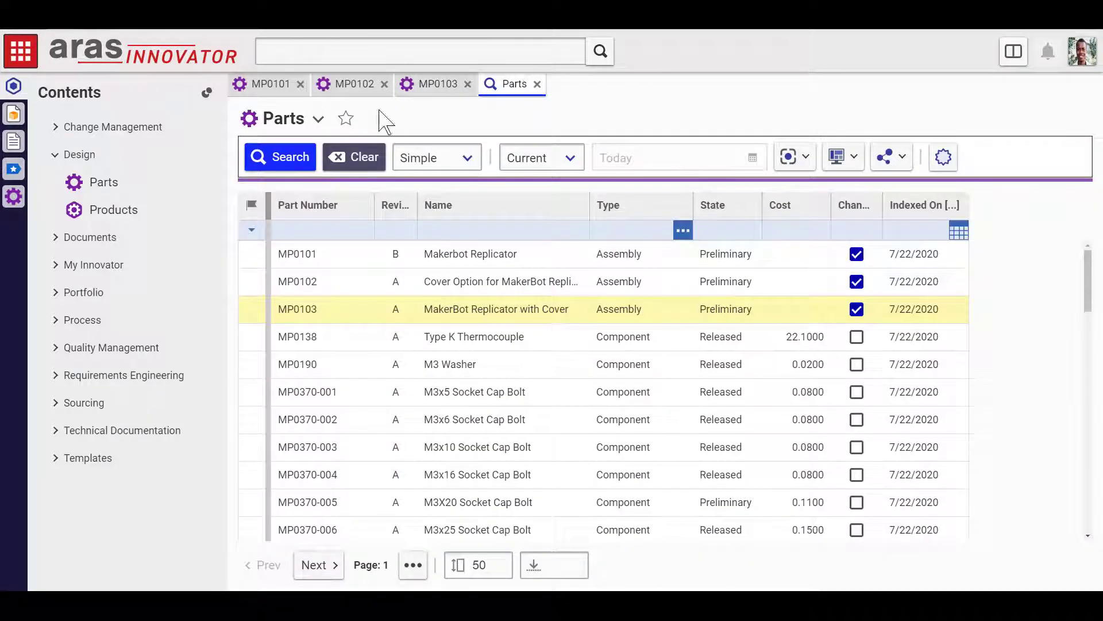
pyautogui.click(285, 89)
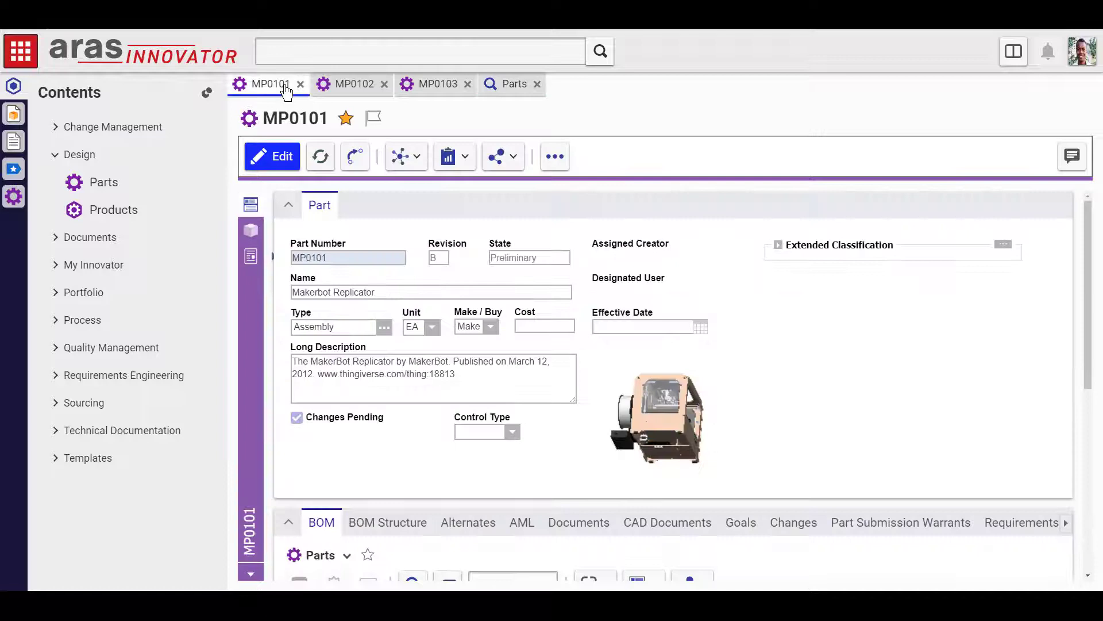
pyautogui.click(1014, 52)
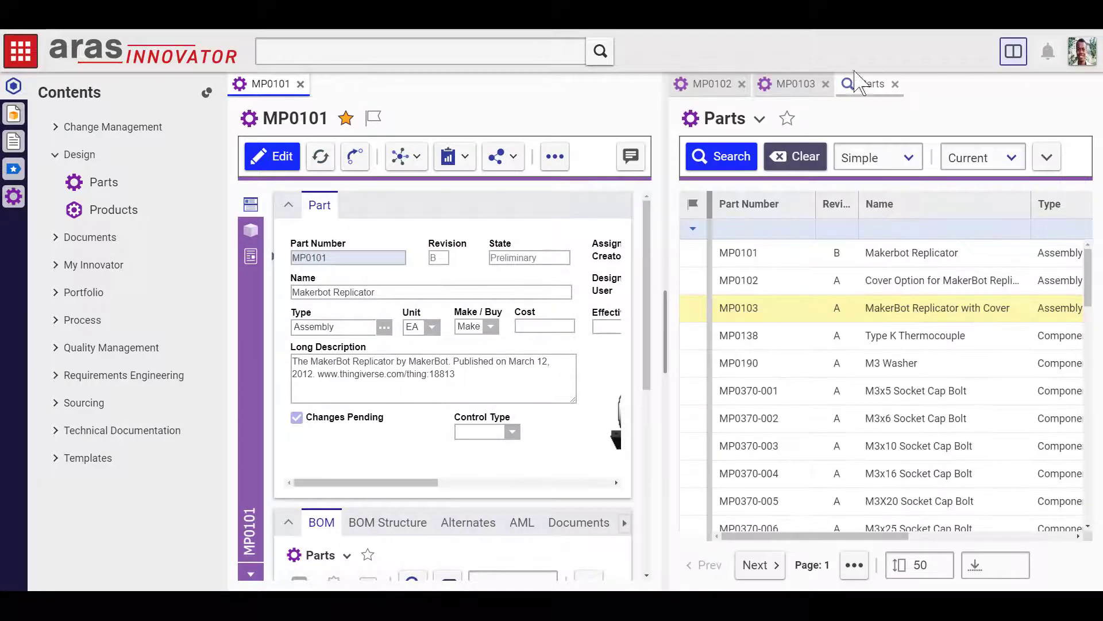
# Make MP0103 the first right-pane tab and scroll both panes to their BOM grids.
pyautogui.moveTo(796, 84); pyautogui.dragTo(865, 83)
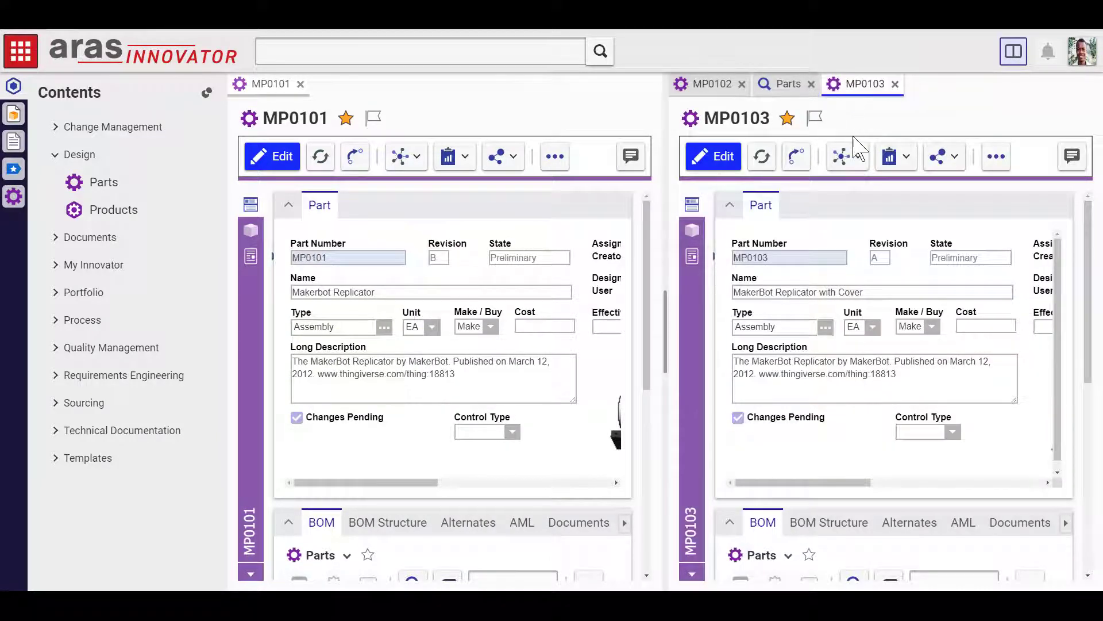
pyautogui.click(719, 89)
pyautogui.moveTo(712, 87); pyautogui.dragTo(867, 93)
pyautogui.moveTo(773, 84); pyautogui.dragTo(703, 84)
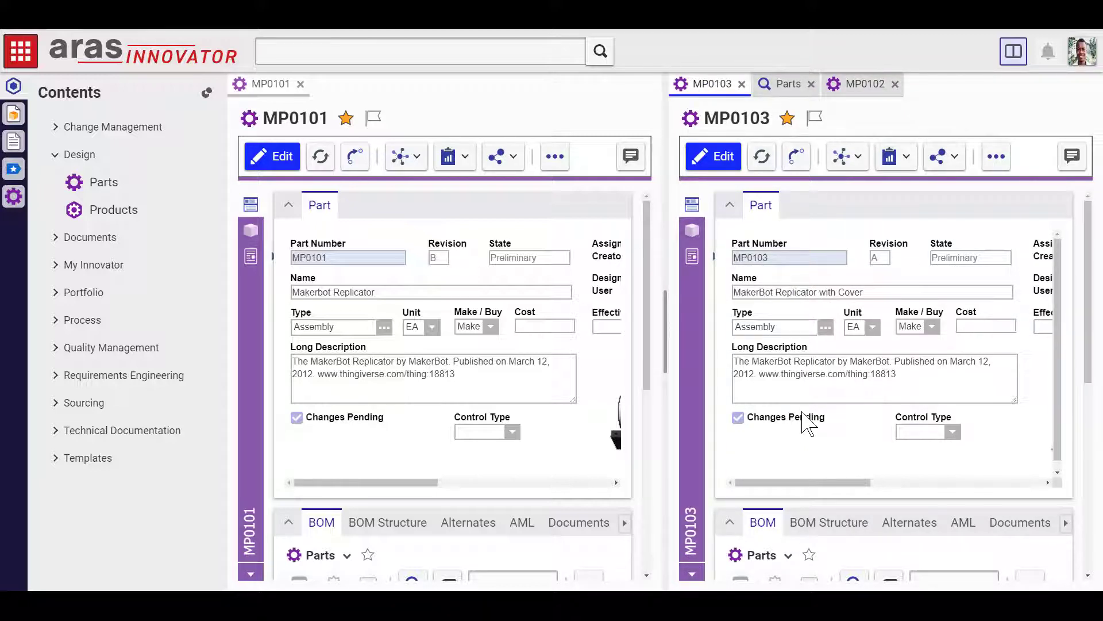
pyautogui.scroll(-5, 809, 423)
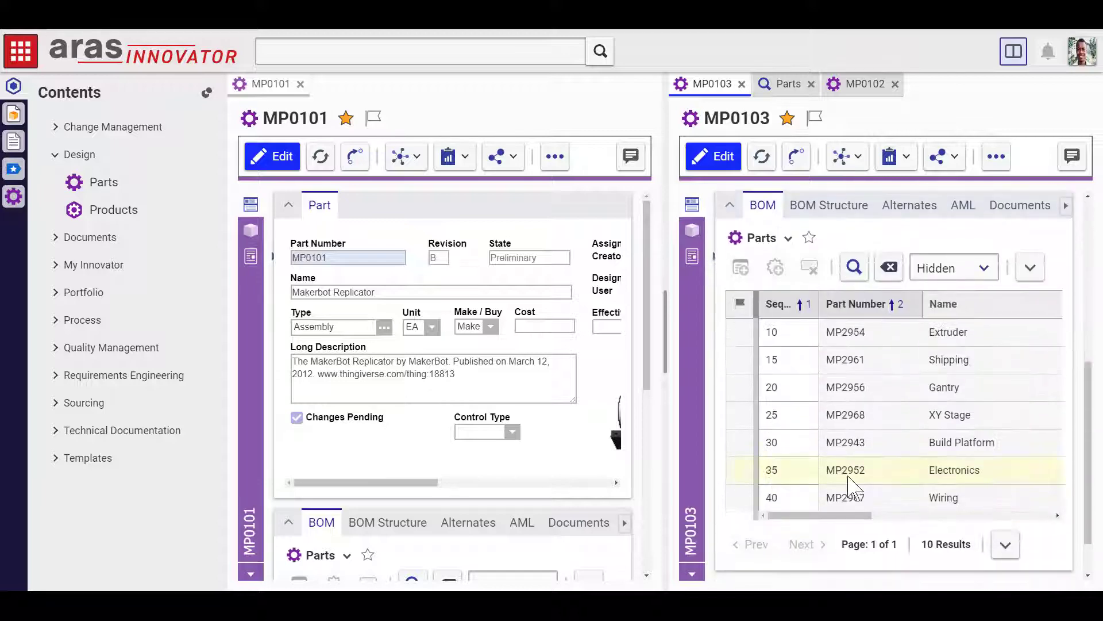
pyautogui.scroll(-5, 486, 503)
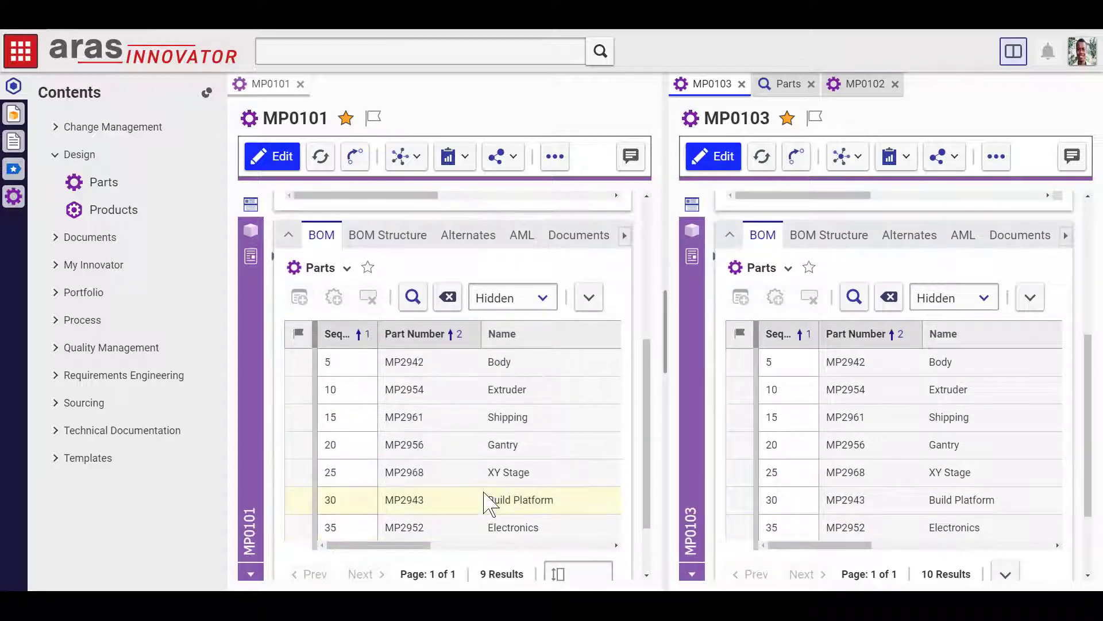
# Move MP0102 into the left pane and then back to the right pane.
pyautogui.rightClick(853, 86)
pyautogui.click(882, 244)
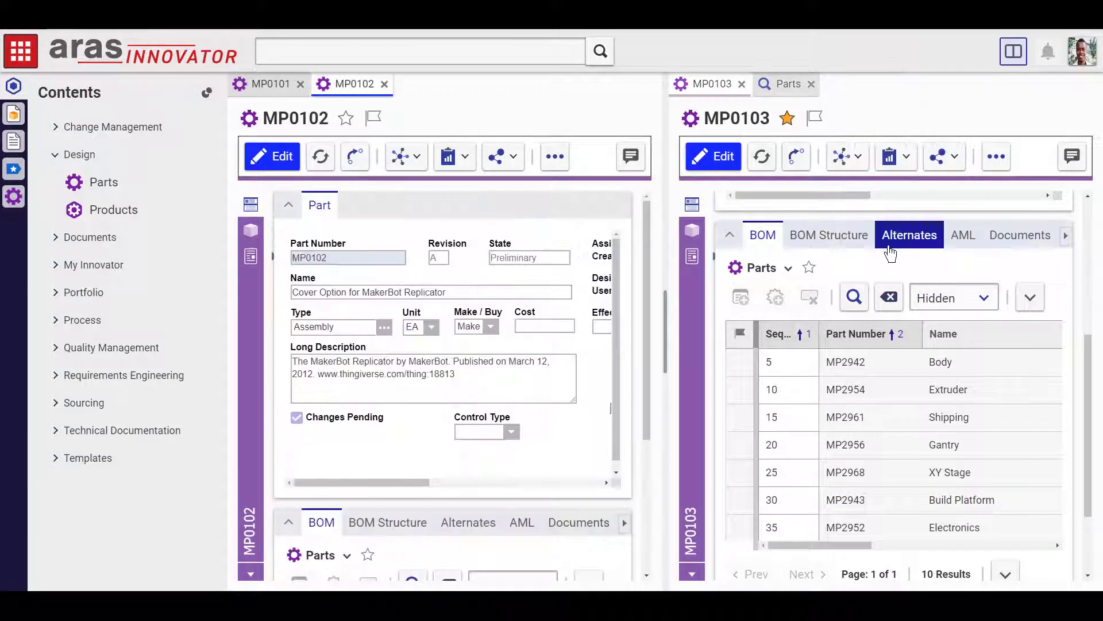
pyautogui.rightClick(335, 86)
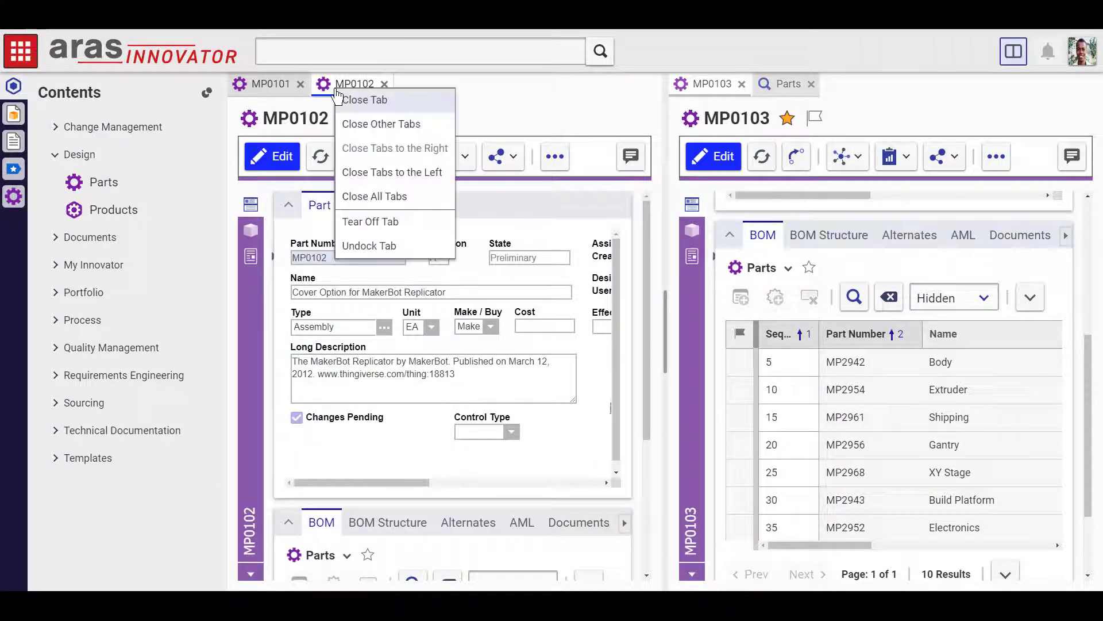
pyautogui.click(384, 245)
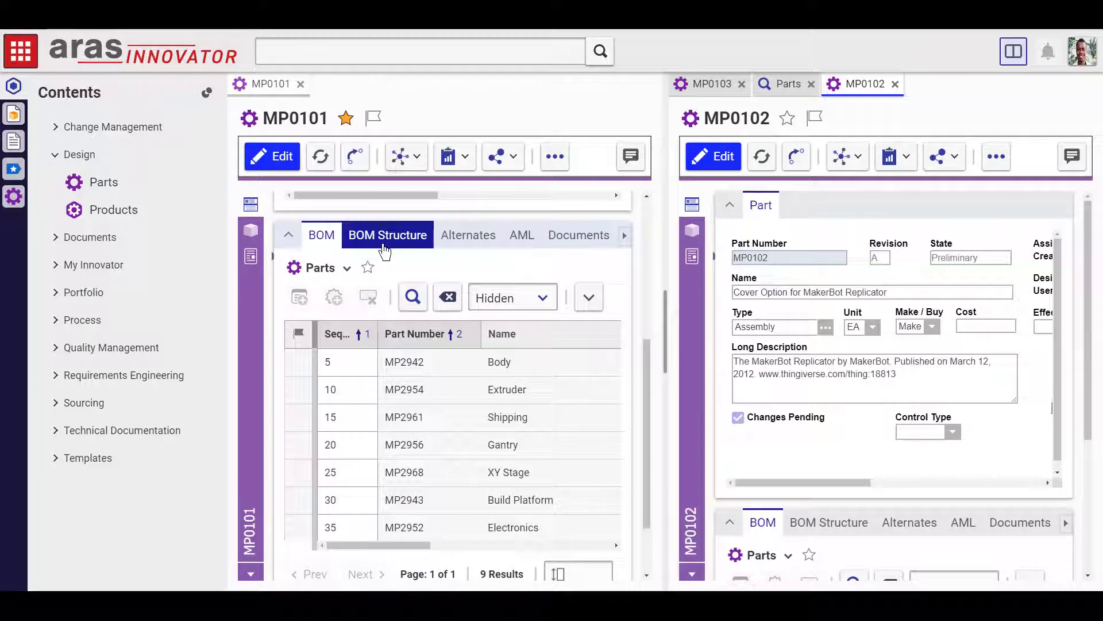
# Move the Parts search tab into the right pane beside MP0103 and MP0102.
pyautogui.rightClick(783, 84)
pyautogui.click(788, 216)
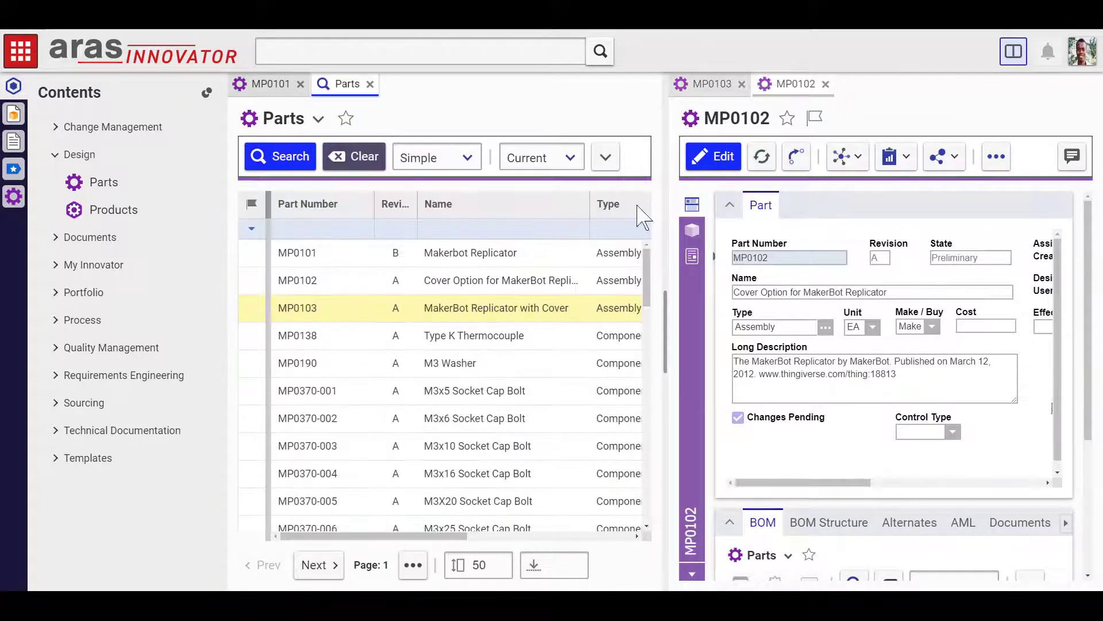
pyautogui.rightClick(355, 92)
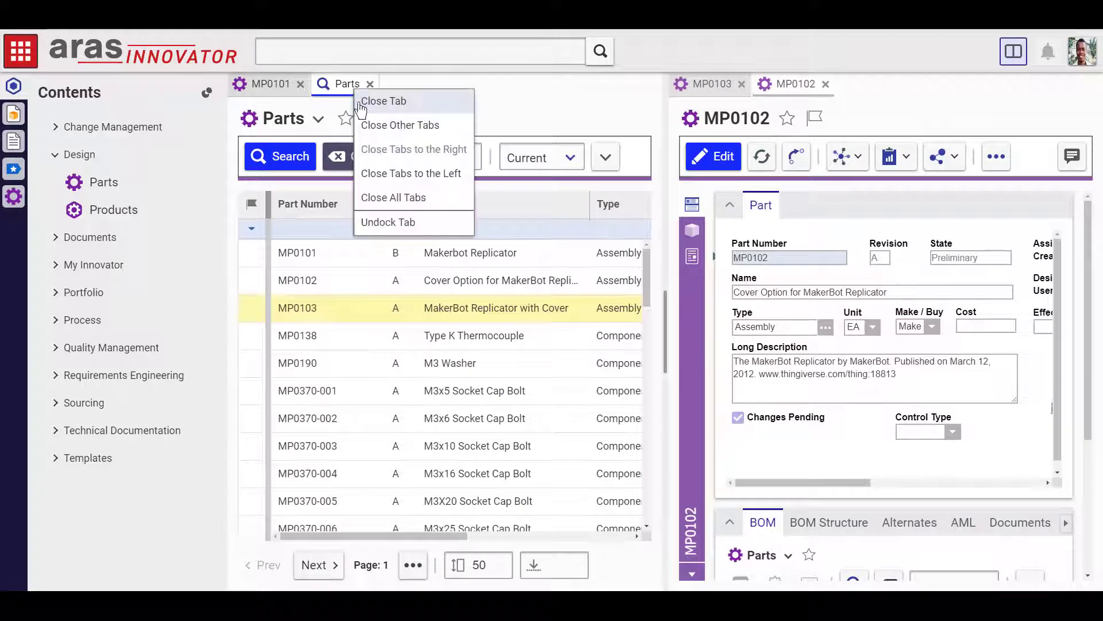
pyautogui.click(387, 222)
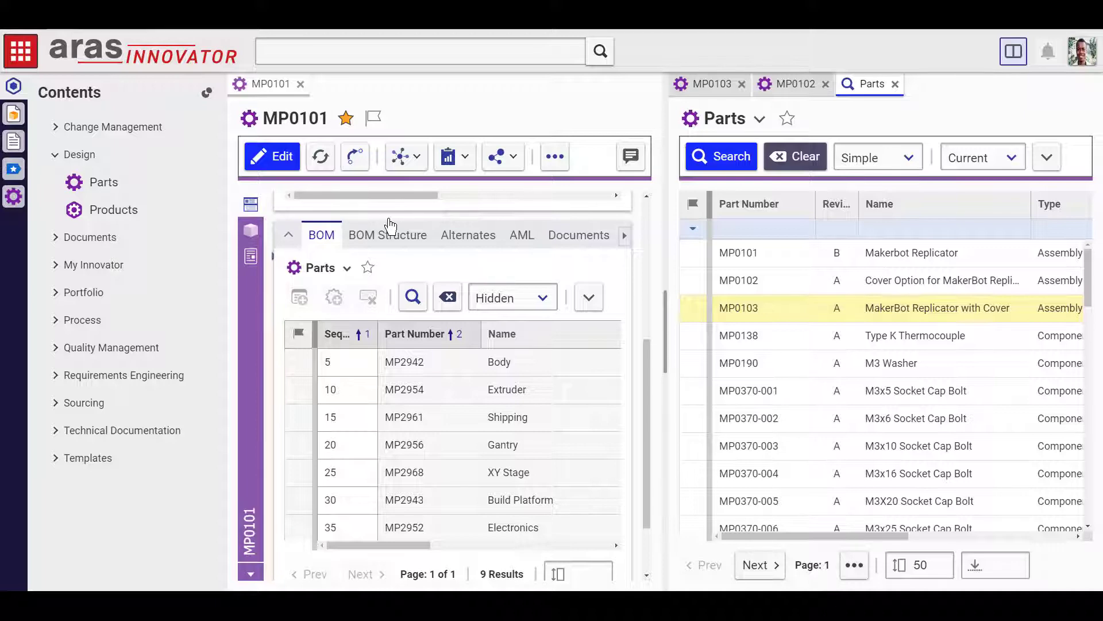
# Show Design > Parts saved searches, switch the right pane to MP0103, and edit MP0101.
pyautogui.scroll(5, 391, 227)
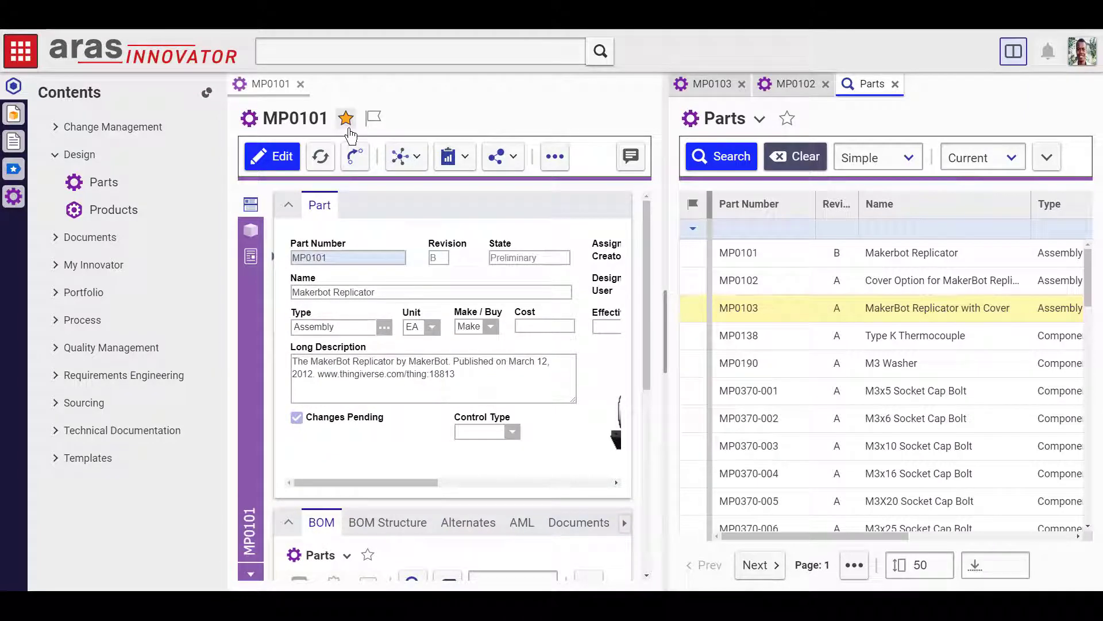
pyautogui.click(131, 184)
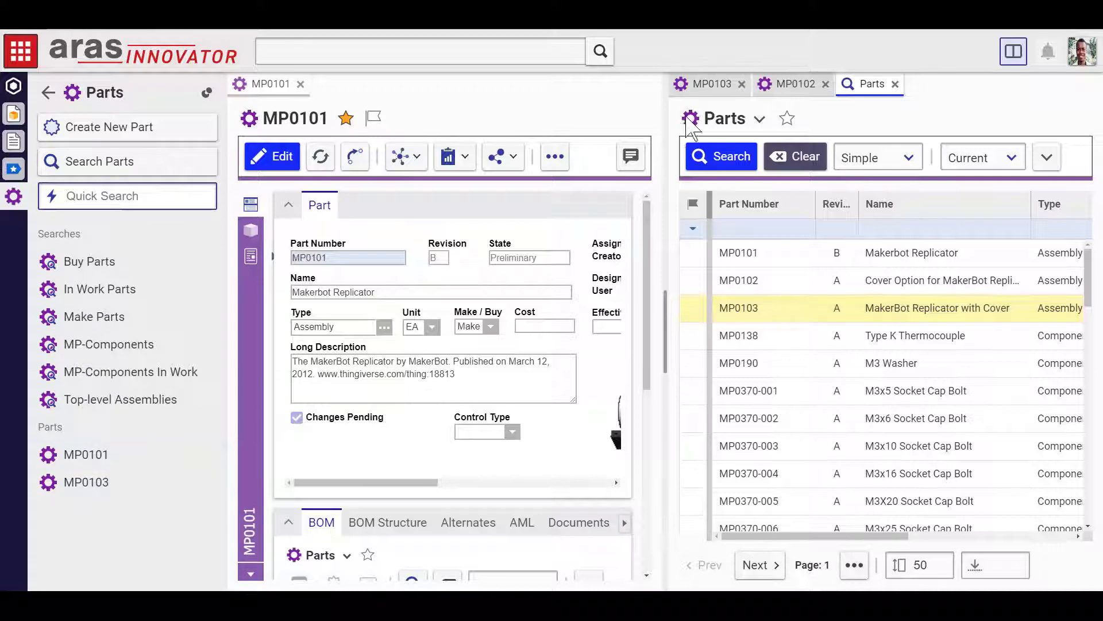
pyautogui.click(704, 84)
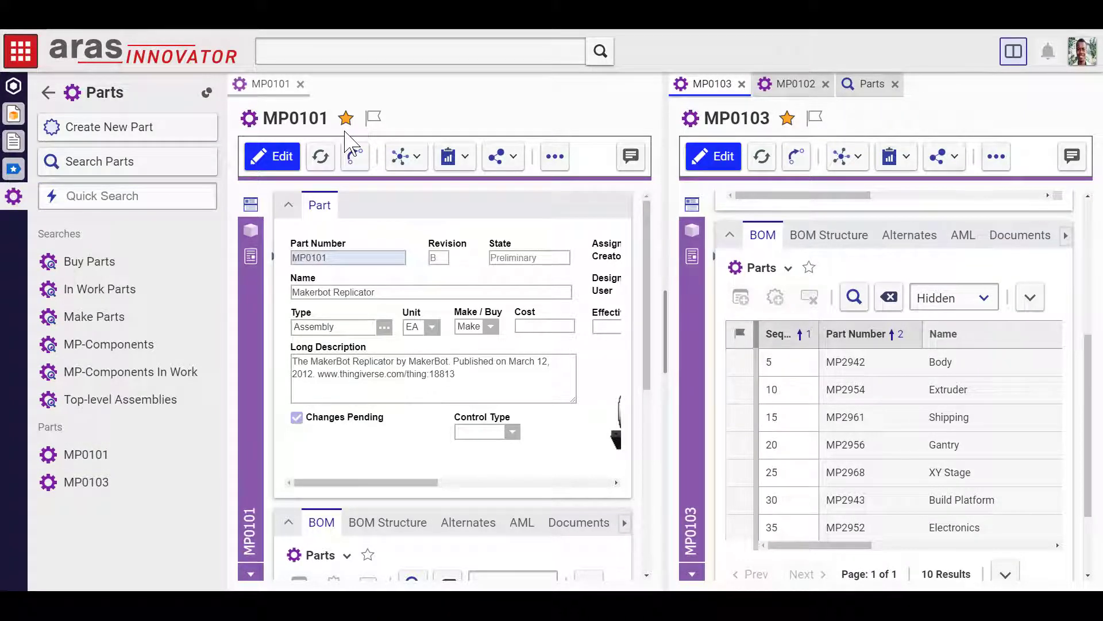
pyautogui.click(273, 156)
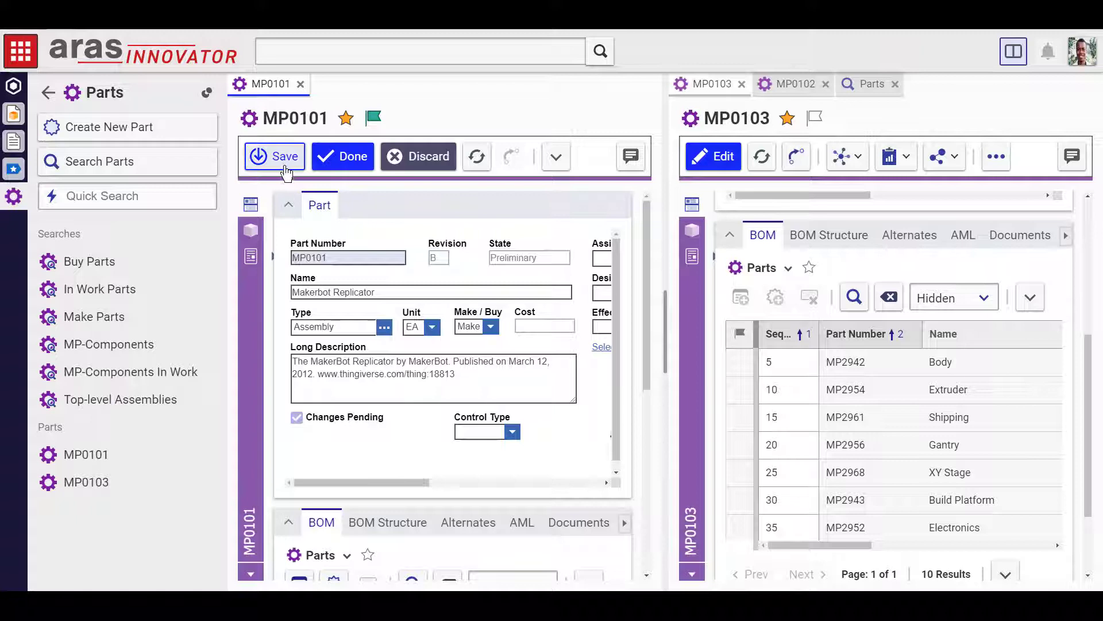
# Discard MP0101's edit, then browse its structure, reports, share and more-actions menus.
pyautogui.click(428, 163)
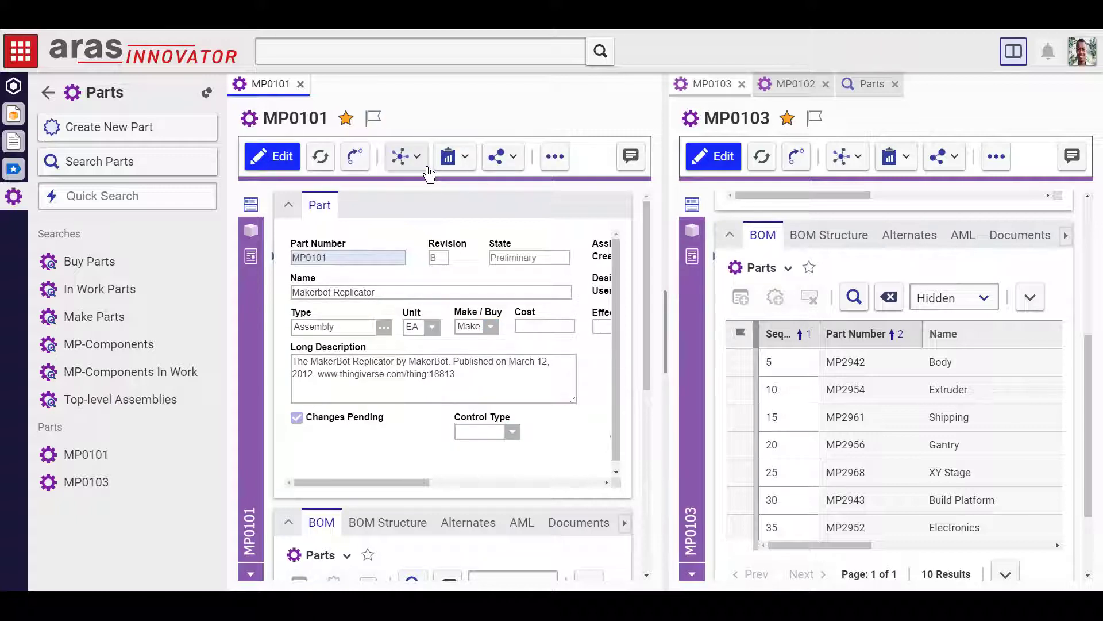
pyautogui.click(409, 156)
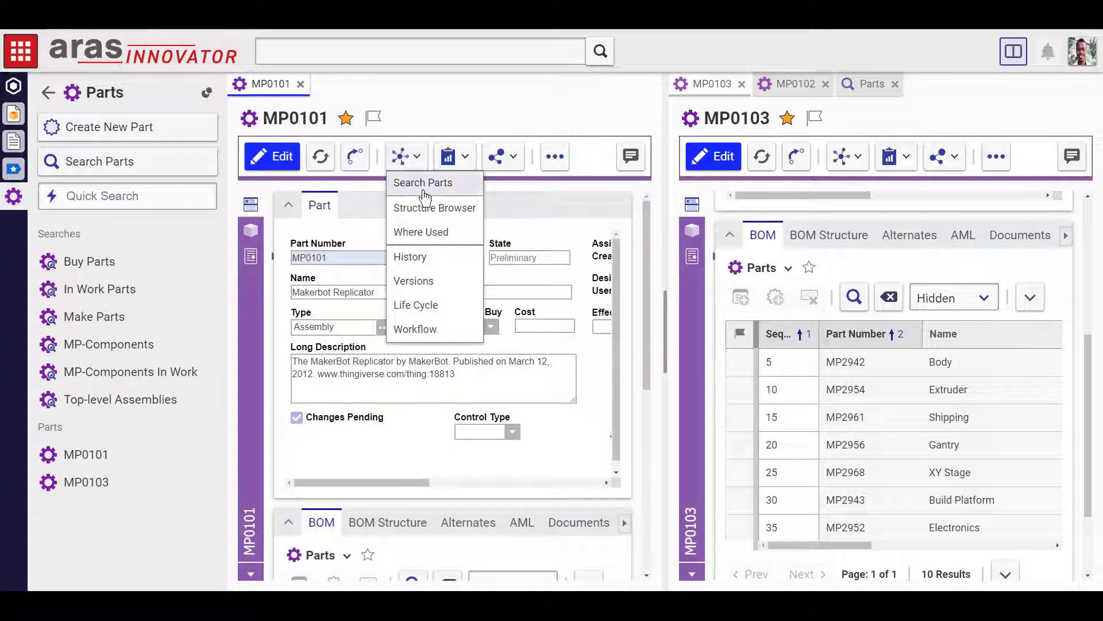
pyautogui.click(471, 165)
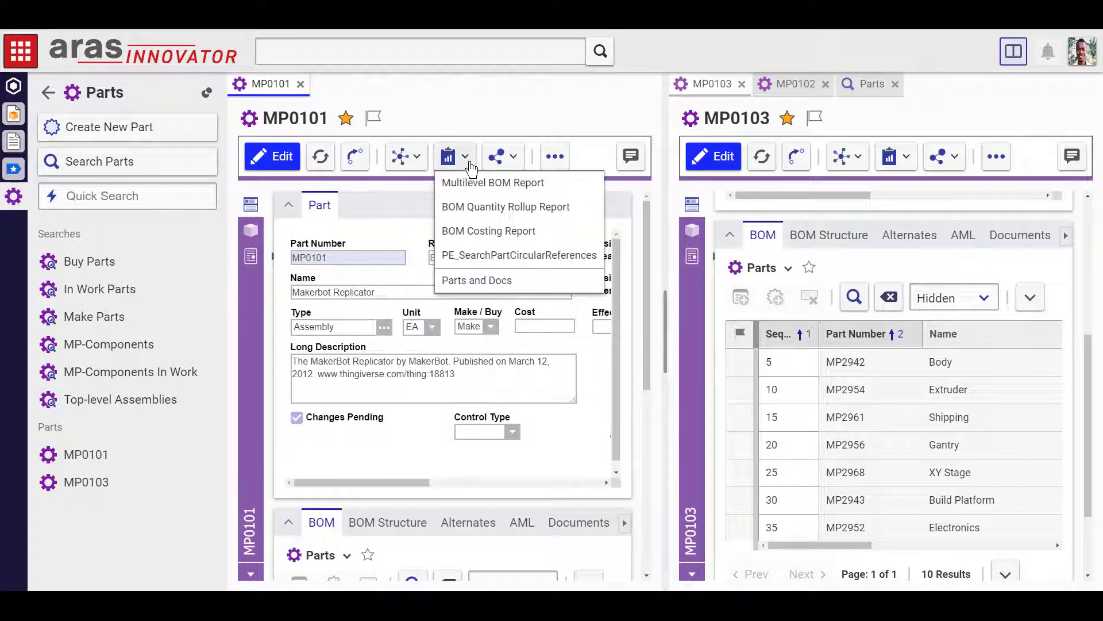
pyautogui.click(511, 166)
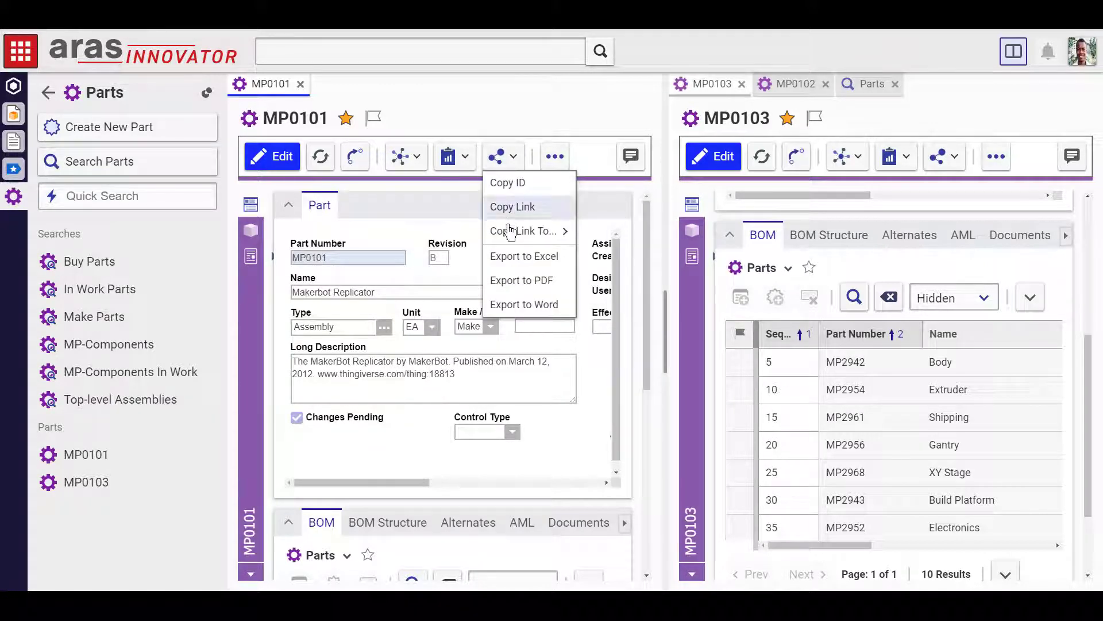
pyautogui.moveTo(510, 234)
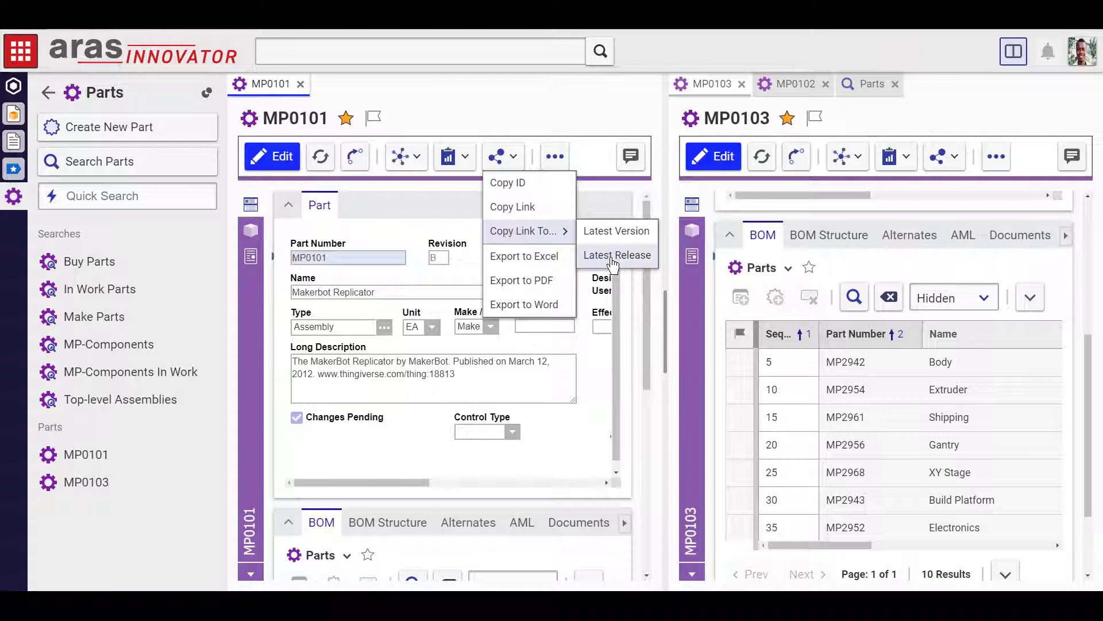
pyautogui.click(555, 156)
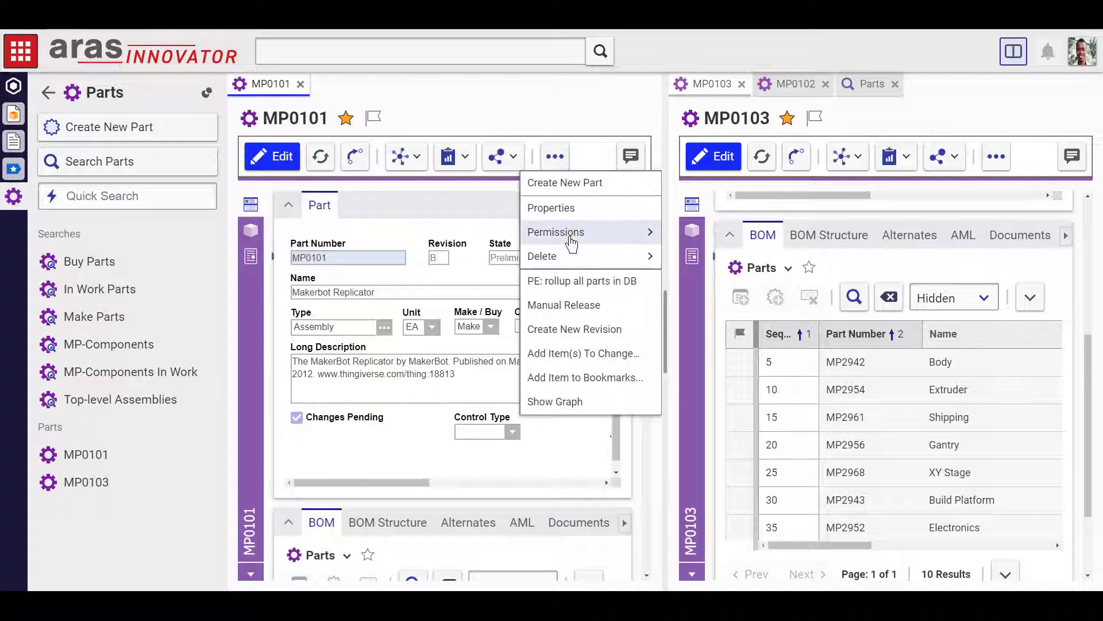
pyautogui.moveTo(572, 261)
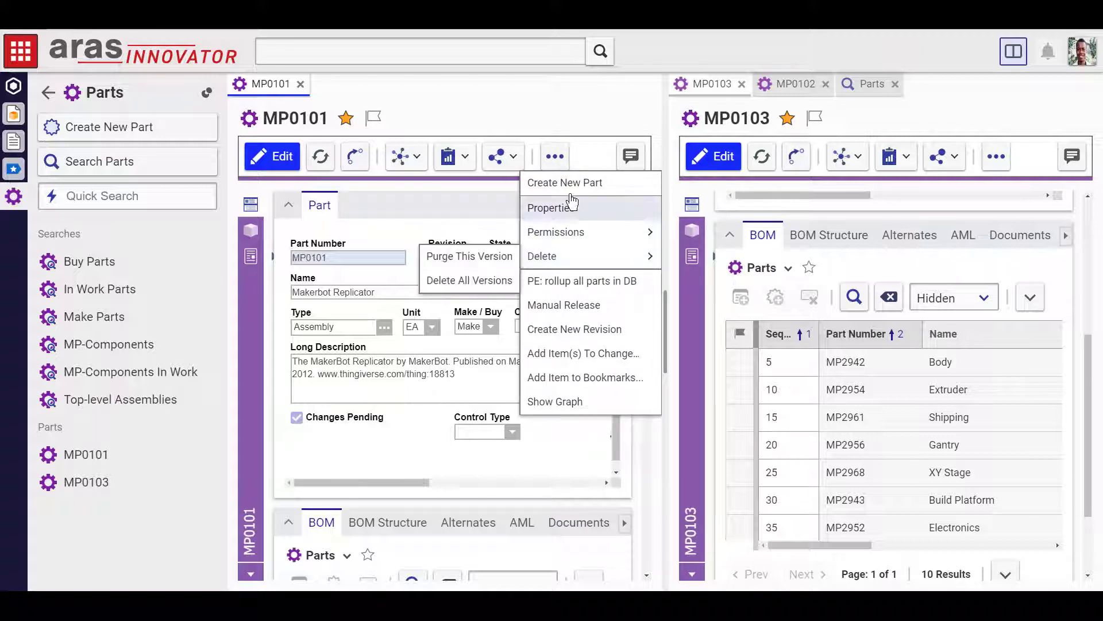
pyautogui.click(555, 156)
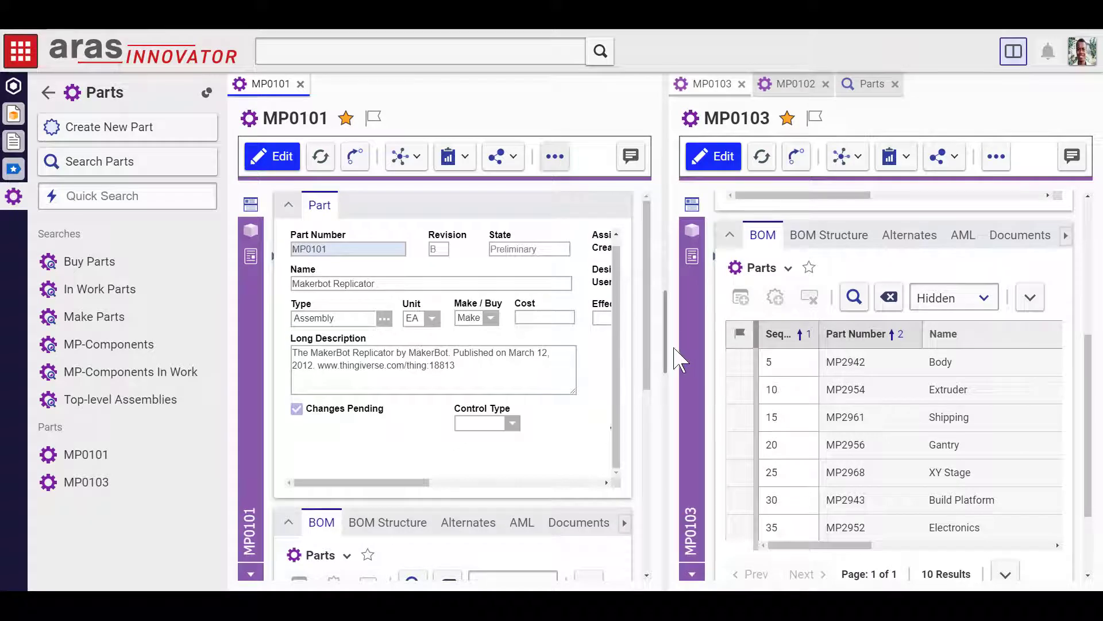
# Widen the MP0101 pane, collapse its Part section, and freeze BOM columns through Part Number.
pyautogui.moveTo(665, 348); pyautogui.dragTo(822, 350)
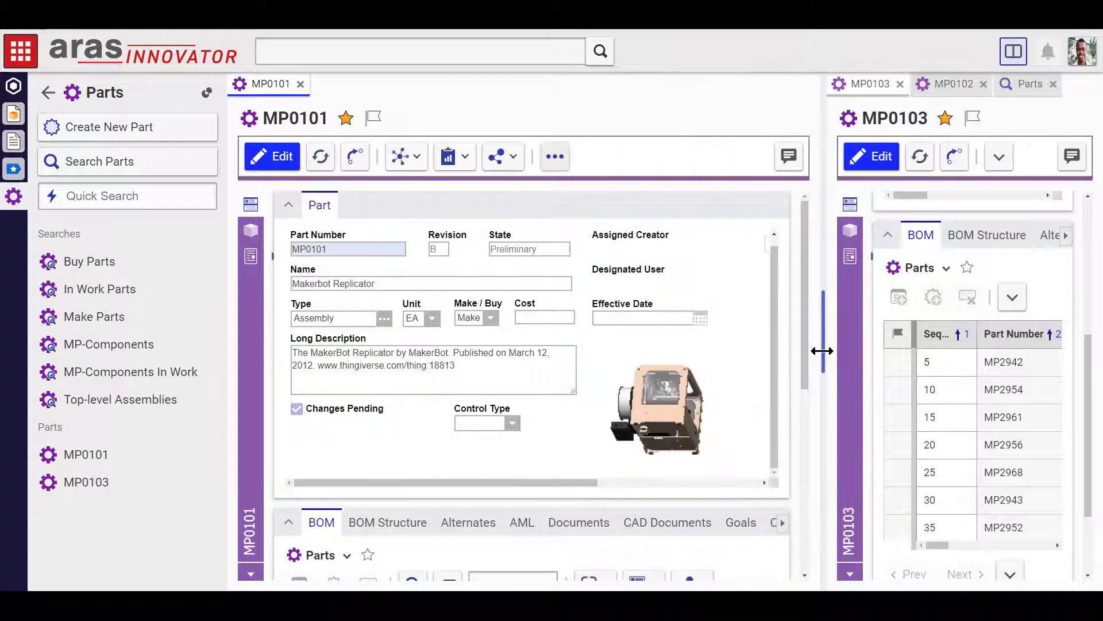
pyautogui.click(289, 206)
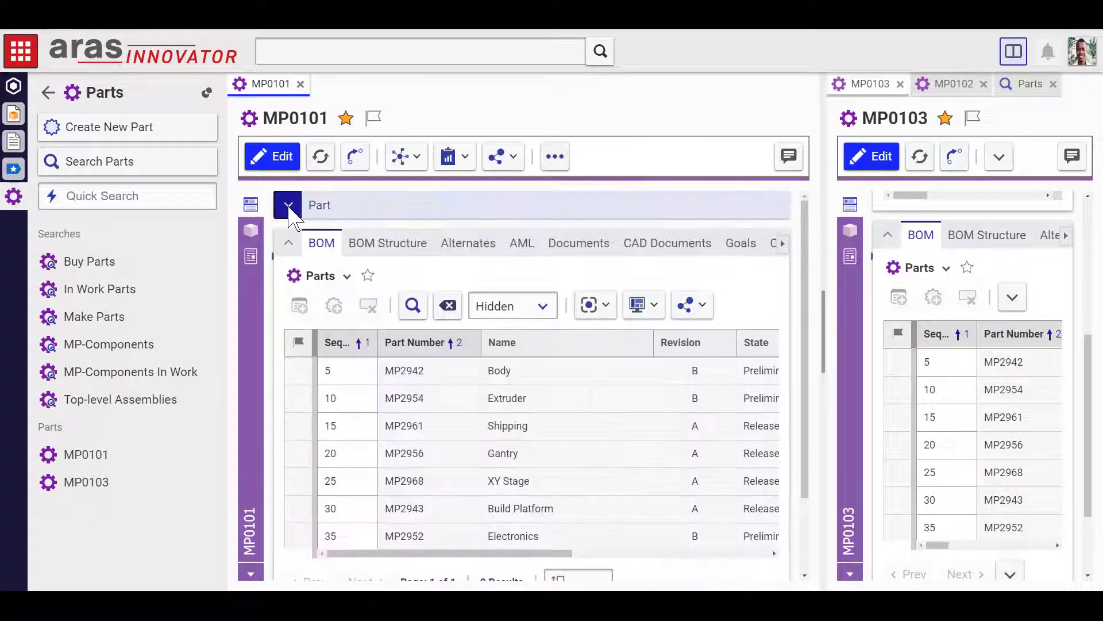
pyautogui.moveTo(316, 382); pyautogui.dragTo(479, 398)
pyautogui.moveTo(506, 552); pyautogui.dragTo(680, 575)
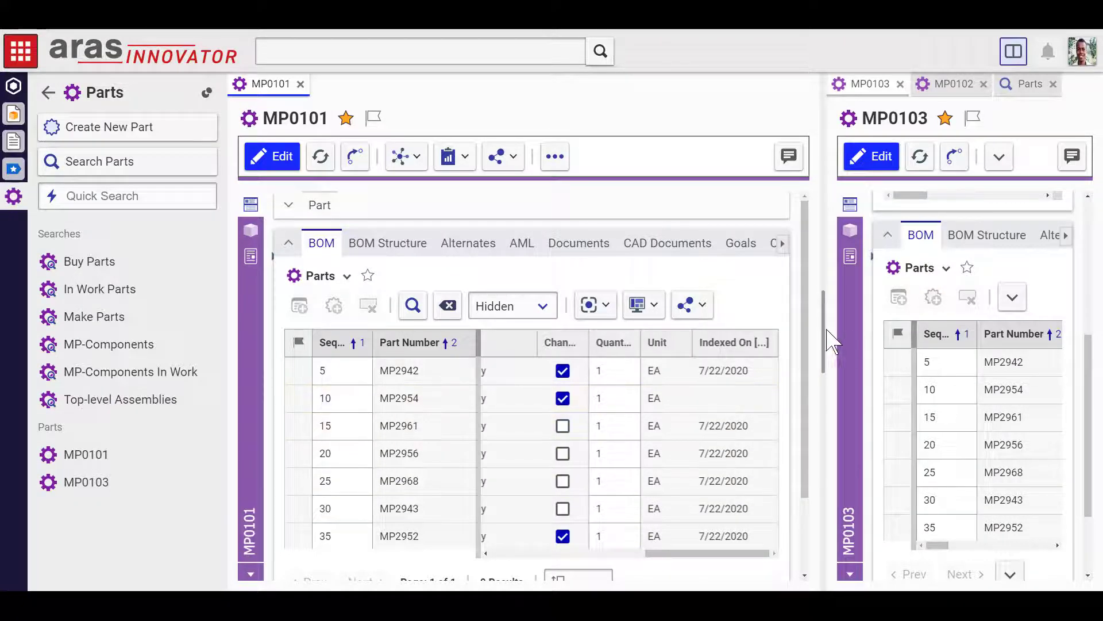
# Narrow MP0101's pane, show Parts search on the right, and freeze columns through Revision.
pyautogui.moveTo(828, 339); pyautogui.dragTo(623, 315)
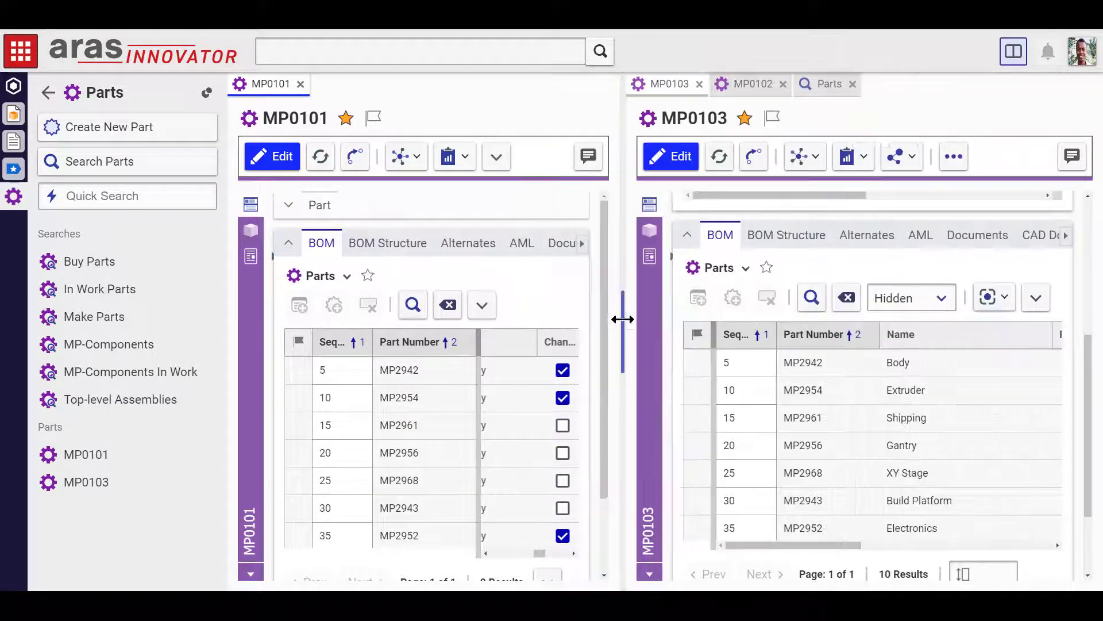
pyautogui.click(834, 85)
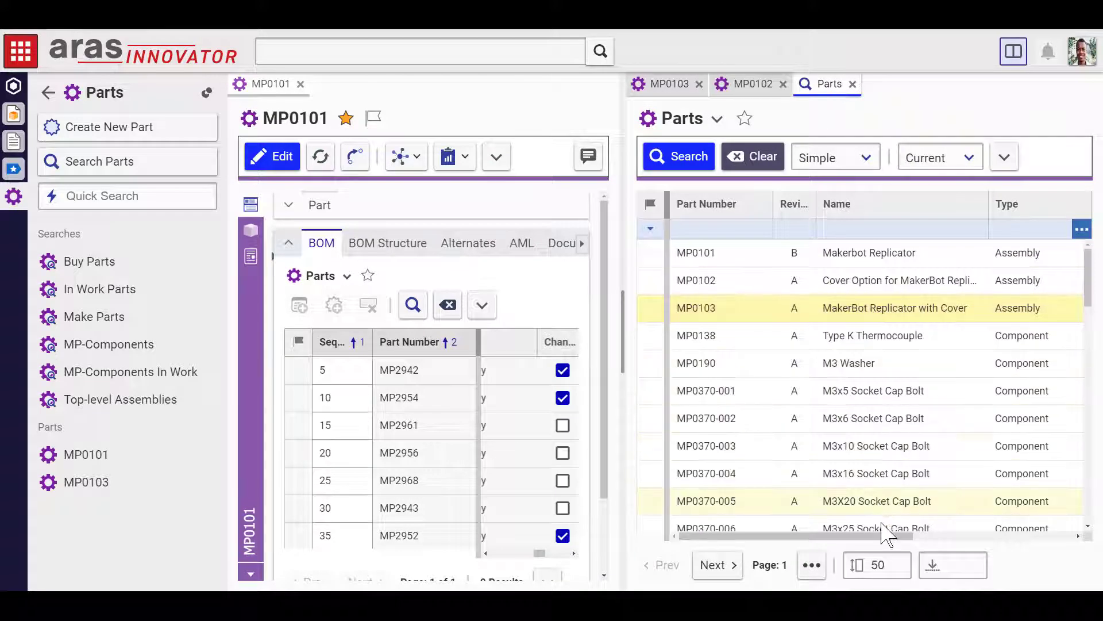
pyautogui.moveTo(668, 345); pyautogui.dragTo(815, 339)
pyautogui.moveTo(913, 535); pyautogui.dragTo(827, 533)
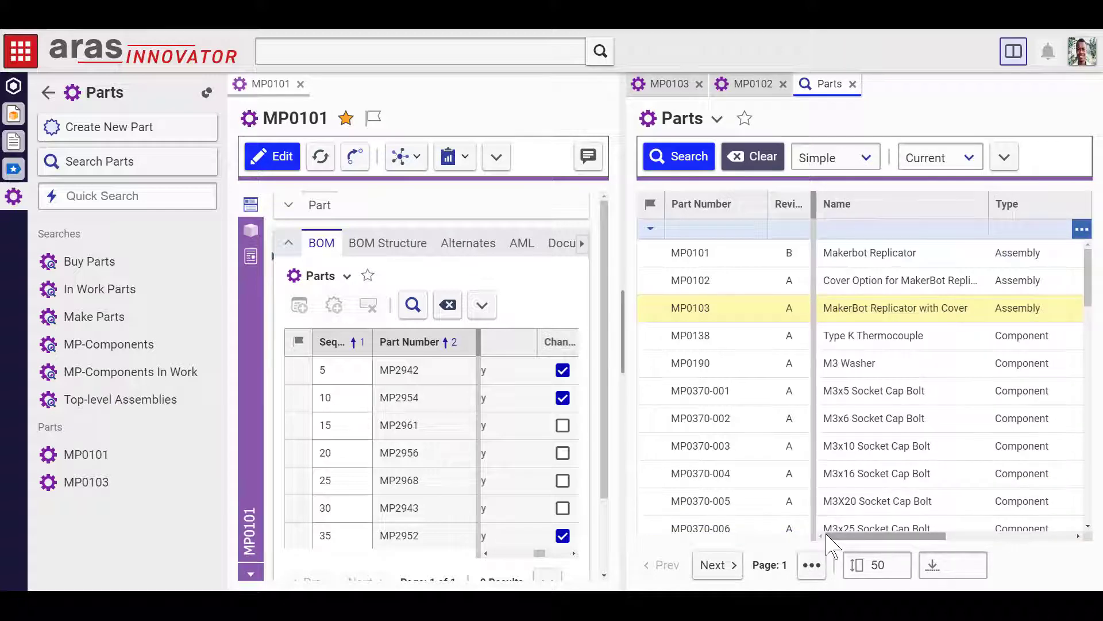